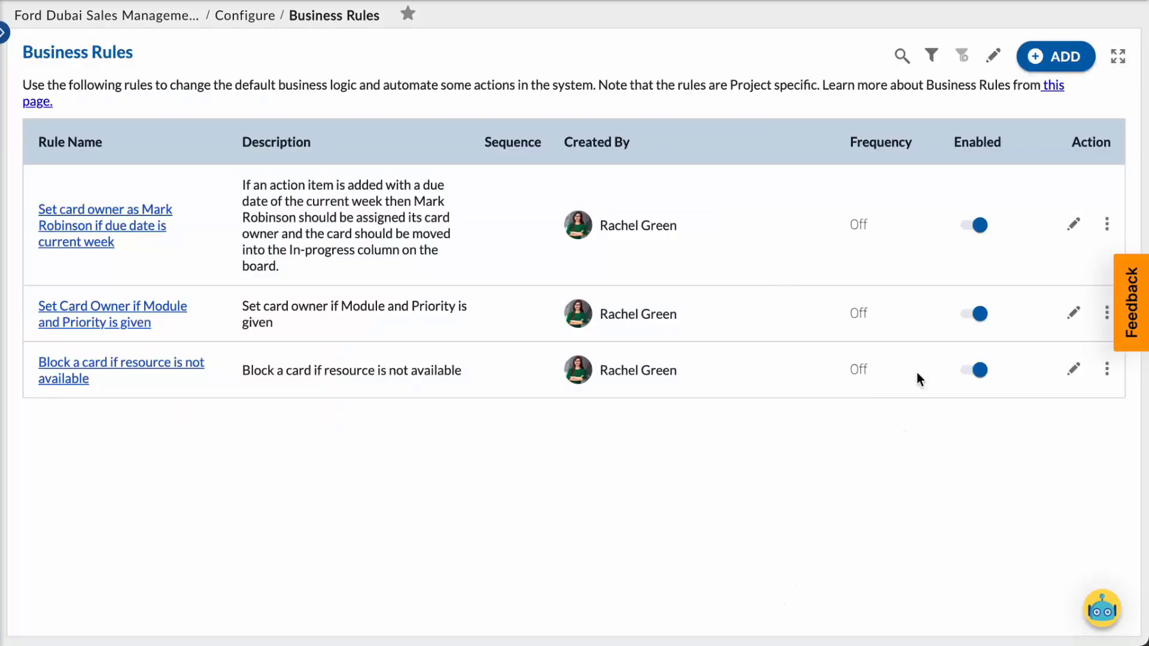
Add a business rule named for assigning the card owner if due date is current week, and describe its owner assignment and move to In-progress.
{"action": "left_click", "coordinate": [1066, 58]}
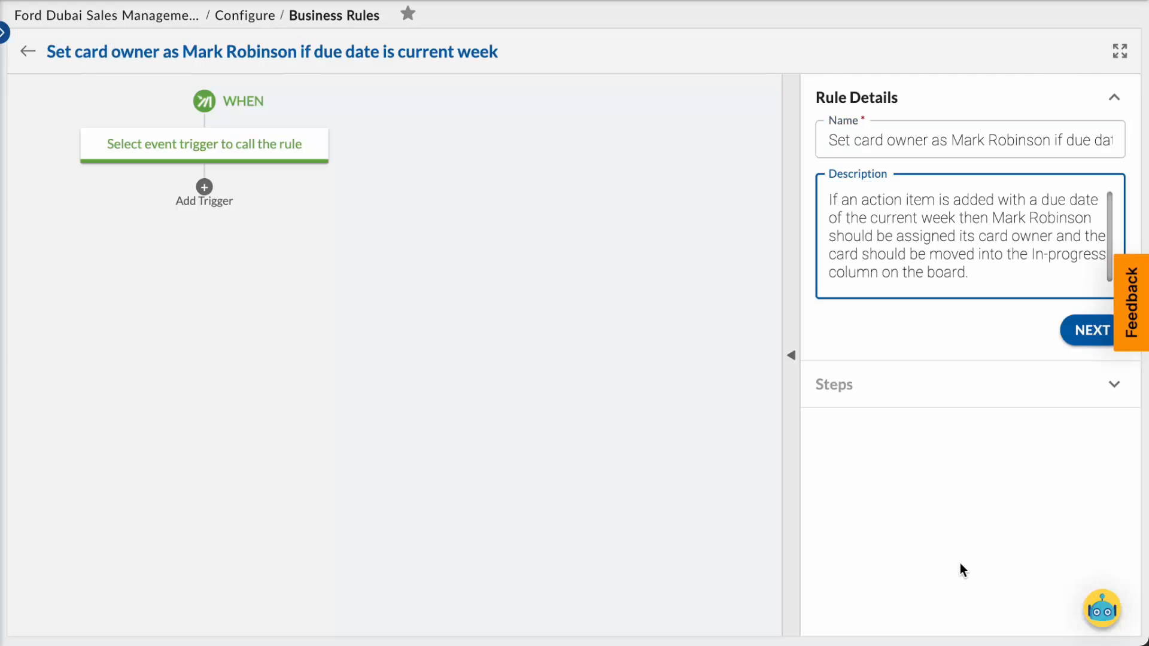
{"action": "left_click", "coordinate": [960, 563]}
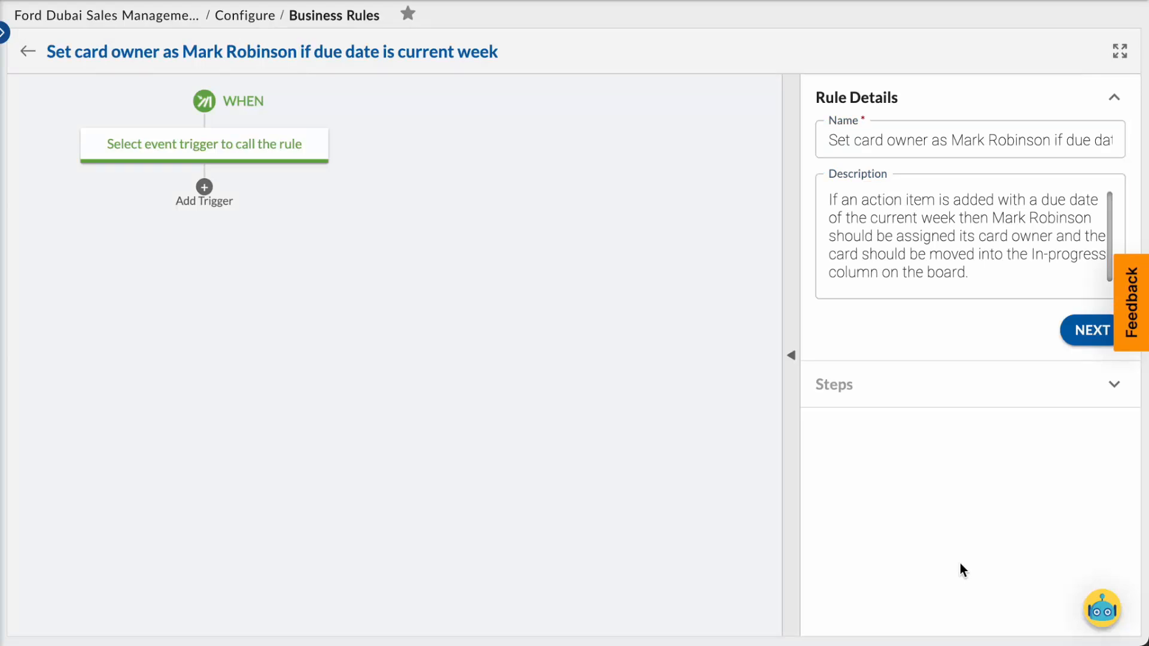
{"action": "left_click", "coordinate": [1077, 336]}
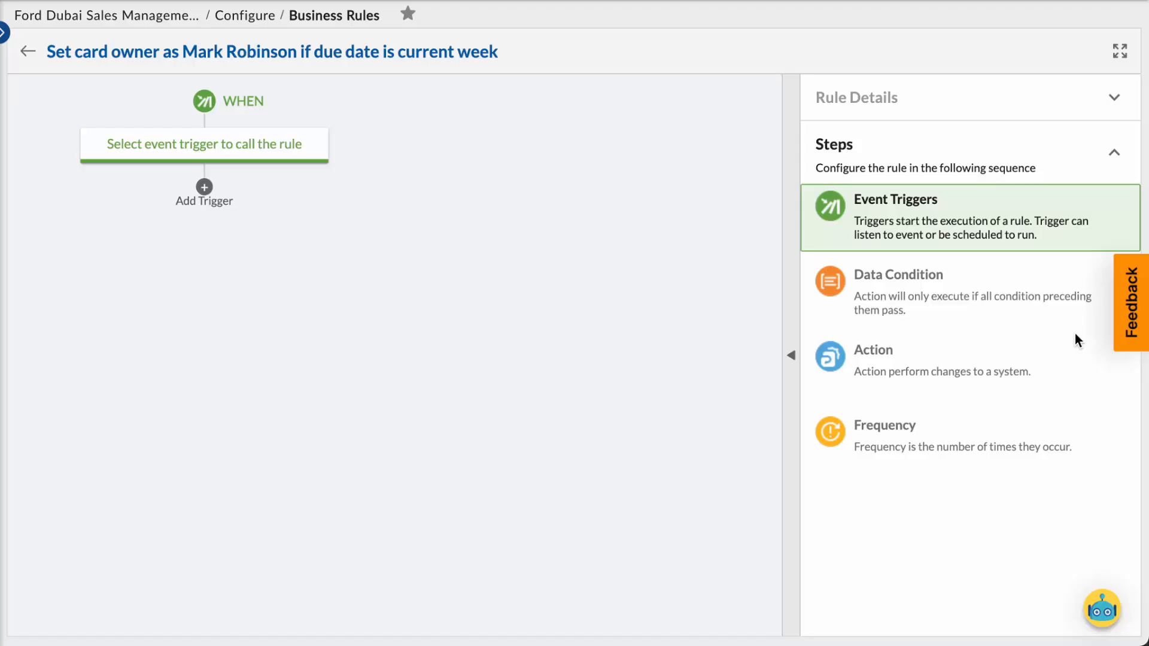
Set the rule's event trigger to Card is updated for the Item card type.
{"action": "left_click", "coordinate": [931, 236]}
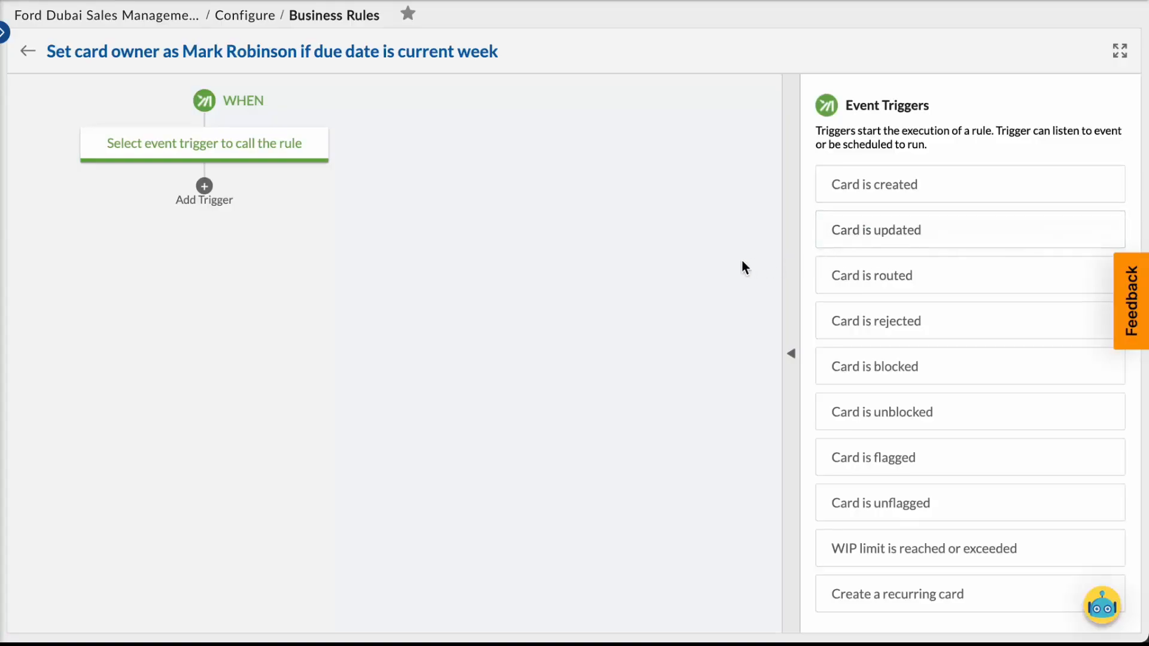
{"action": "left_click", "coordinate": [862, 233]}
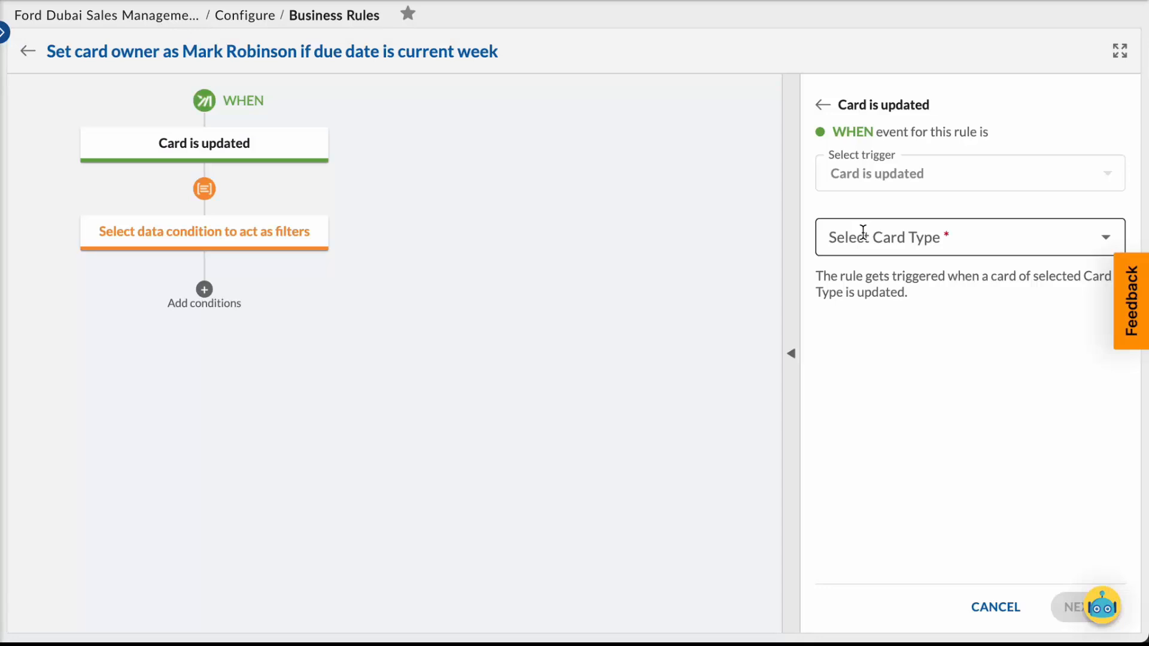
{"action": "left_click", "coordinate": [1058, 238]}
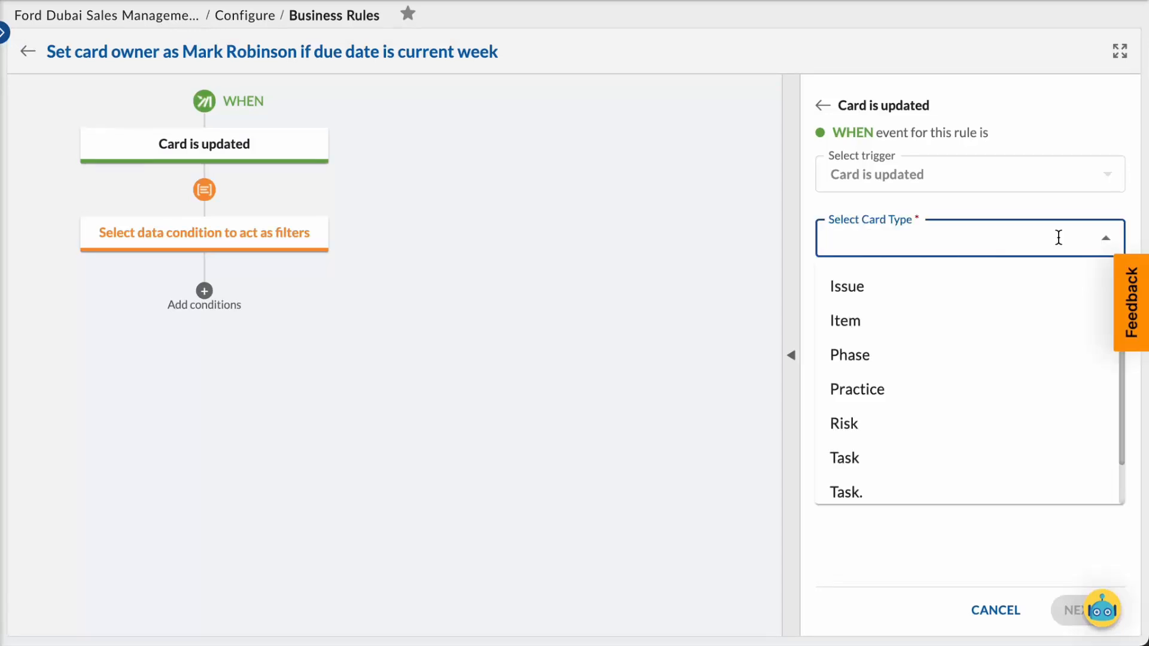
{"action": "left_click", "coordinate": [913, 308]}
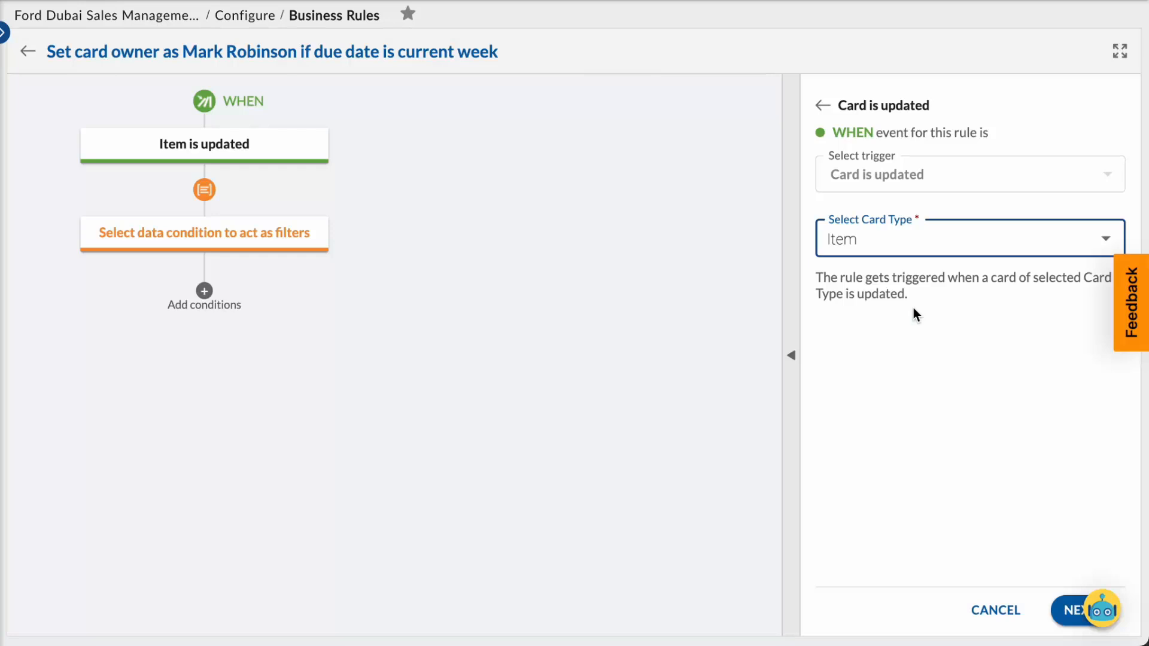
{"action": "left_click", "coordinate": [1063, 603]}
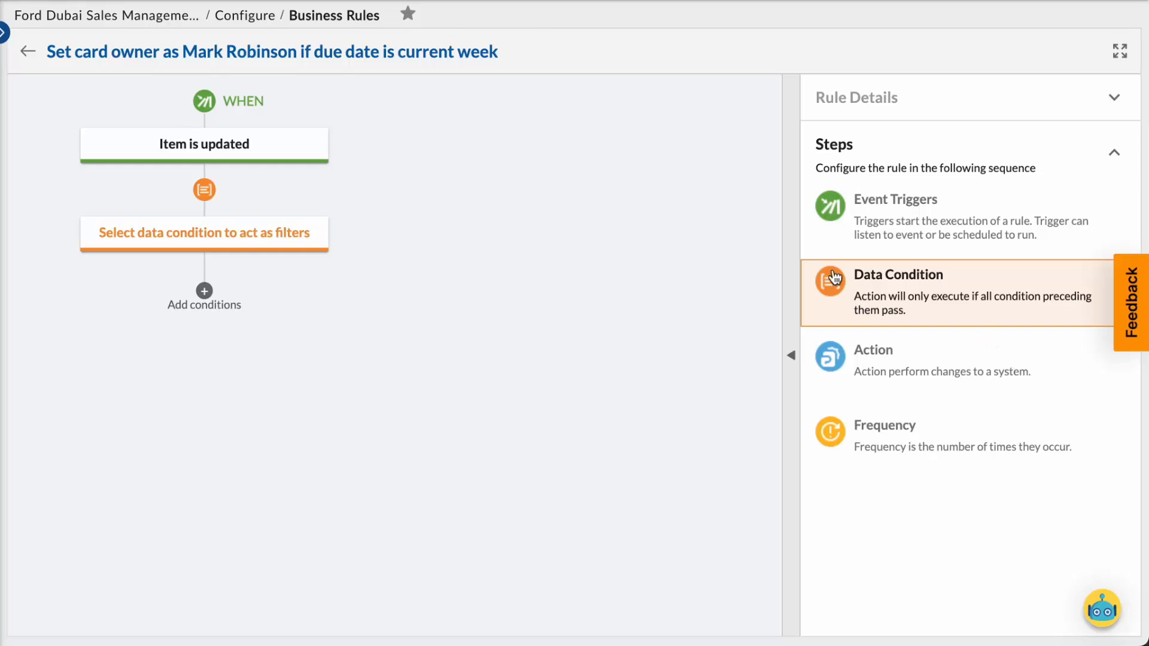
Define the rule's data condition as Due Date is This Week.
{"action": "left_click", "coordinate": [906, 282]}
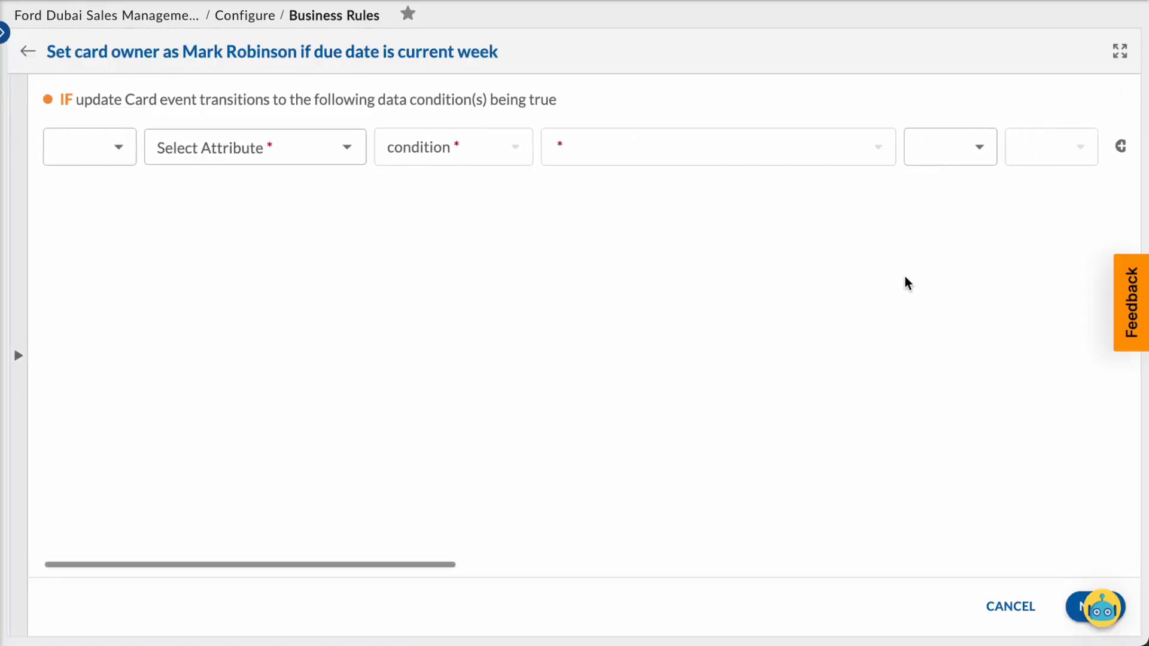
{"action": "left_click", "coordinate": [252, 146]}
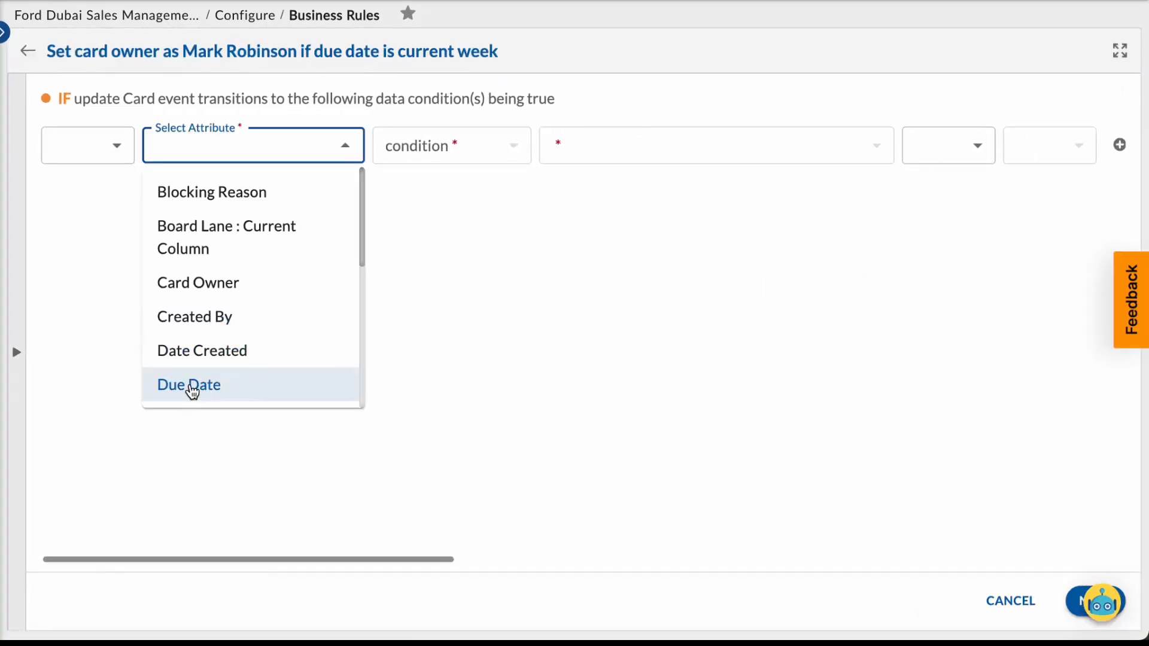
{"action": "left_click", "coordinate": [191, 390]}
{"action": "left_click", "coordinate": [518, 154]}
{"action": "left_click", "coordinate": [518, 154]}
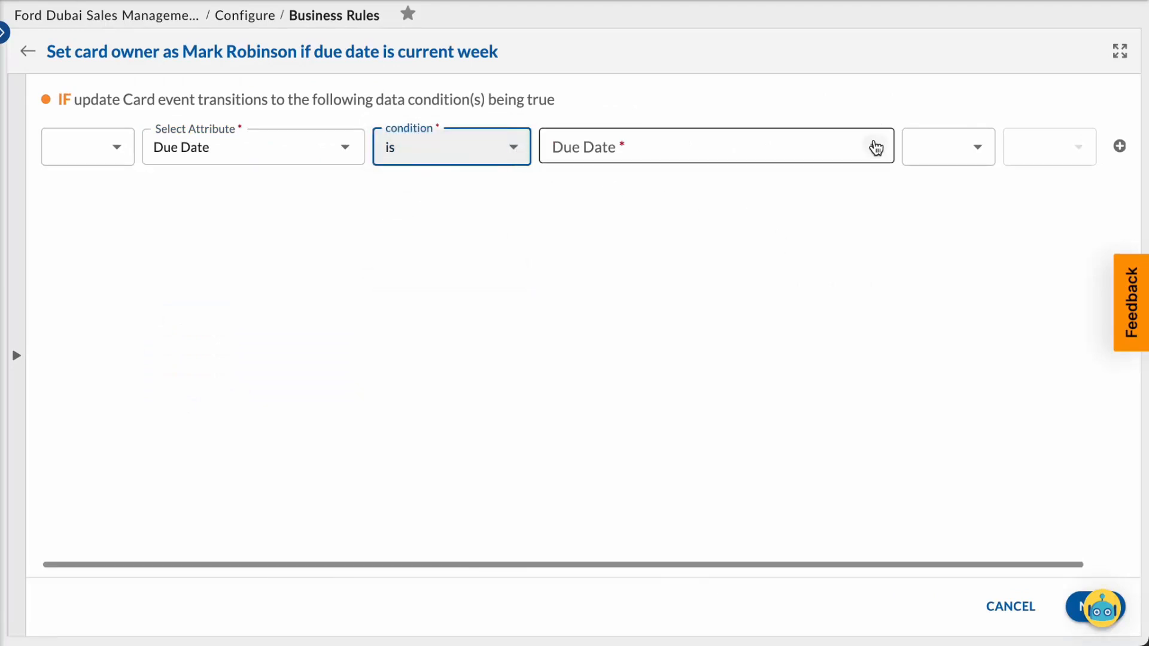
{"action": "left_click", "coordinate": [875, 147]}
{"action": "left_click", "coordinate": [825, 317]}
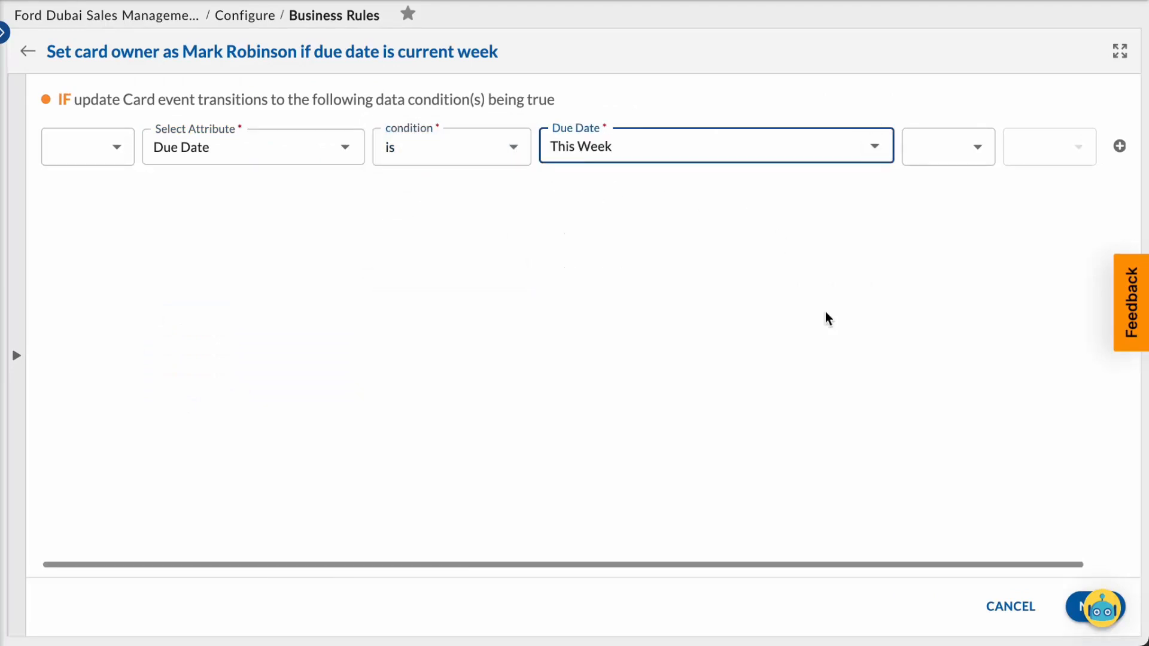
{"action": "left_click", "coordinate": [978, 291]}
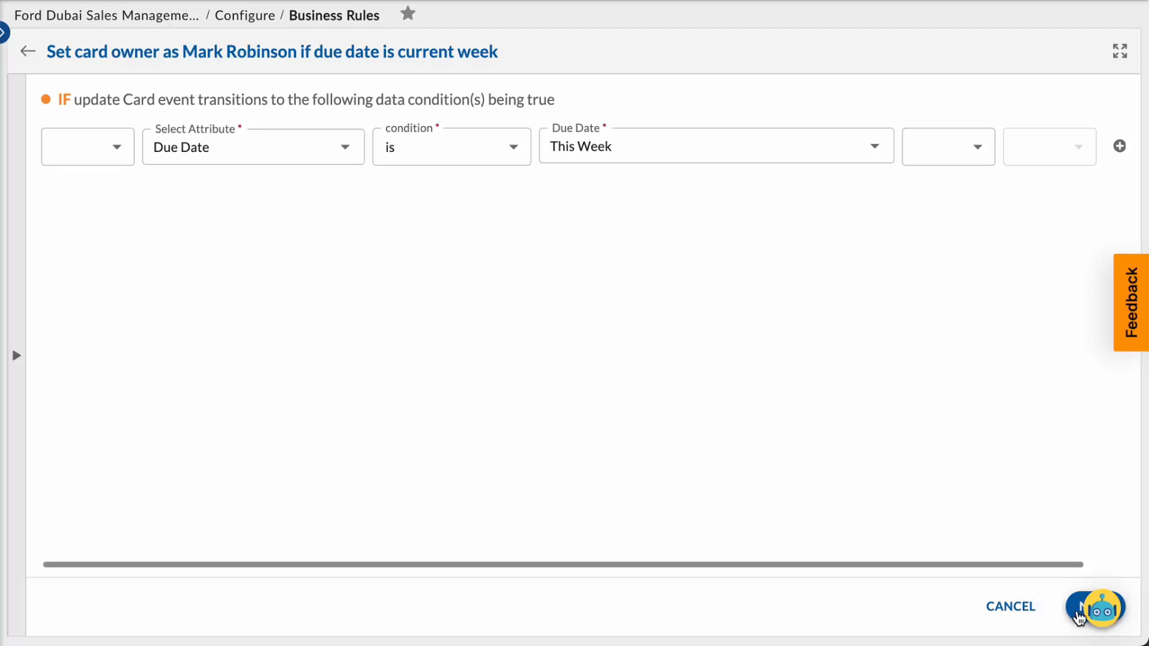
{"action": "left_click", "coordinate": [1080, 616]}
Define Update Card actions on the current Item card that assign the intended Card Owner and set Board Lane : Current Column to Execution : In-Progress.
{"action": "left_click", "coordinate": [884, 358]}
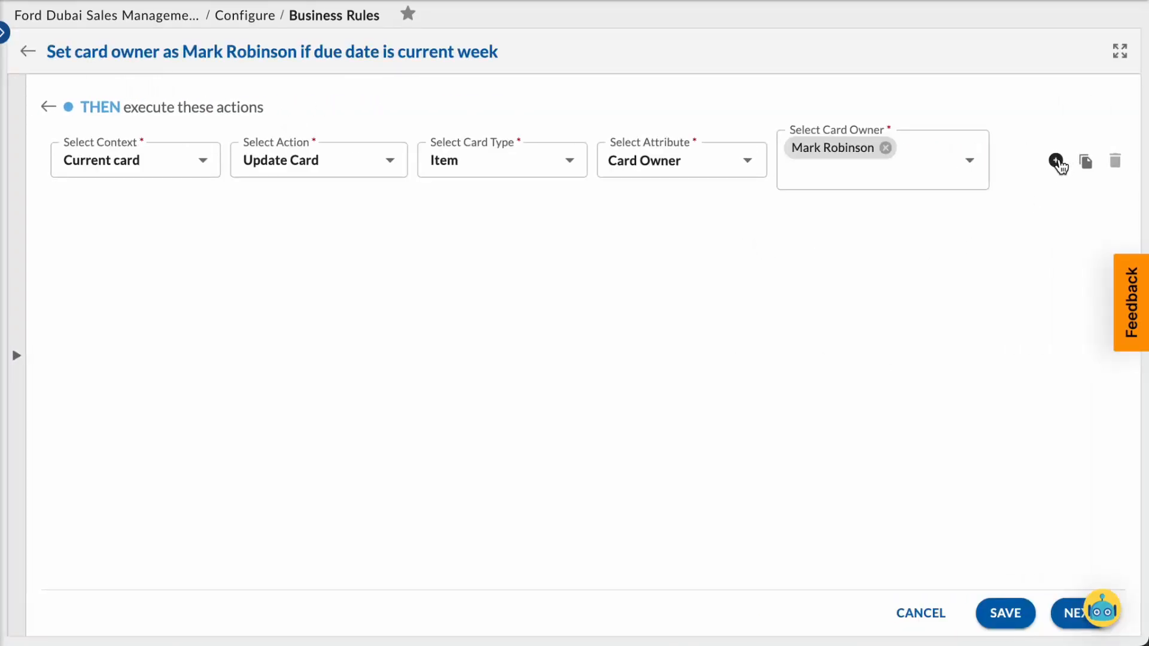
{"action": "left_click", "coordinate": [1056, 161]}
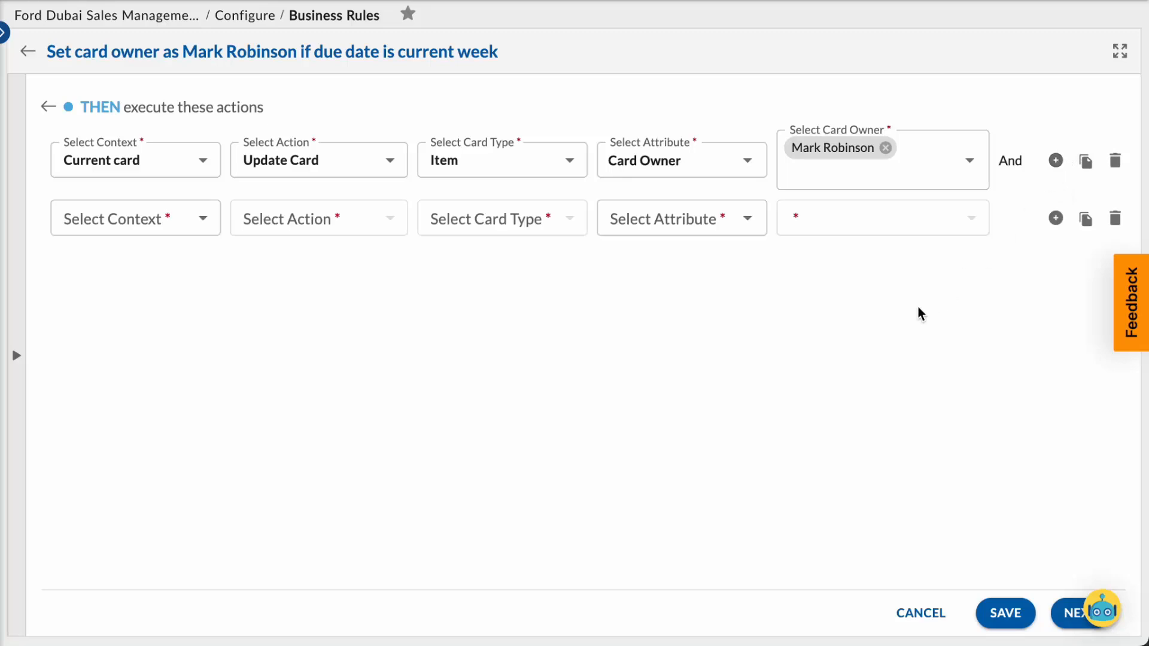
{"action": "left_click", "coordinate": [195, 223]}
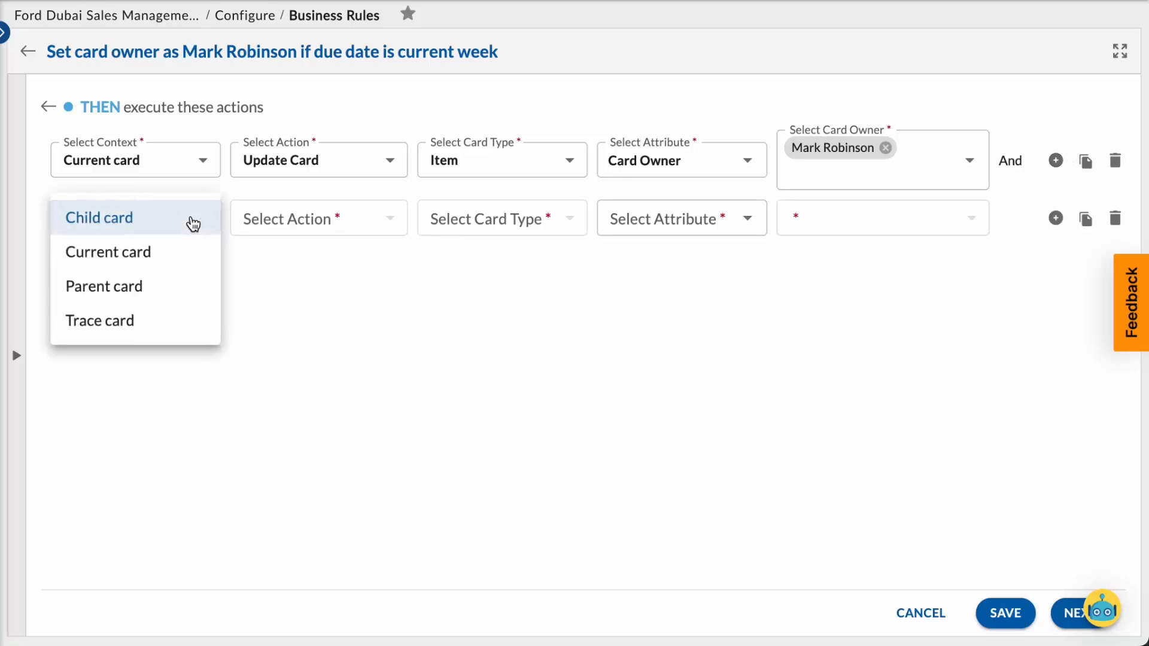
{"action": "left_click", "coordinate": [172, 252]}
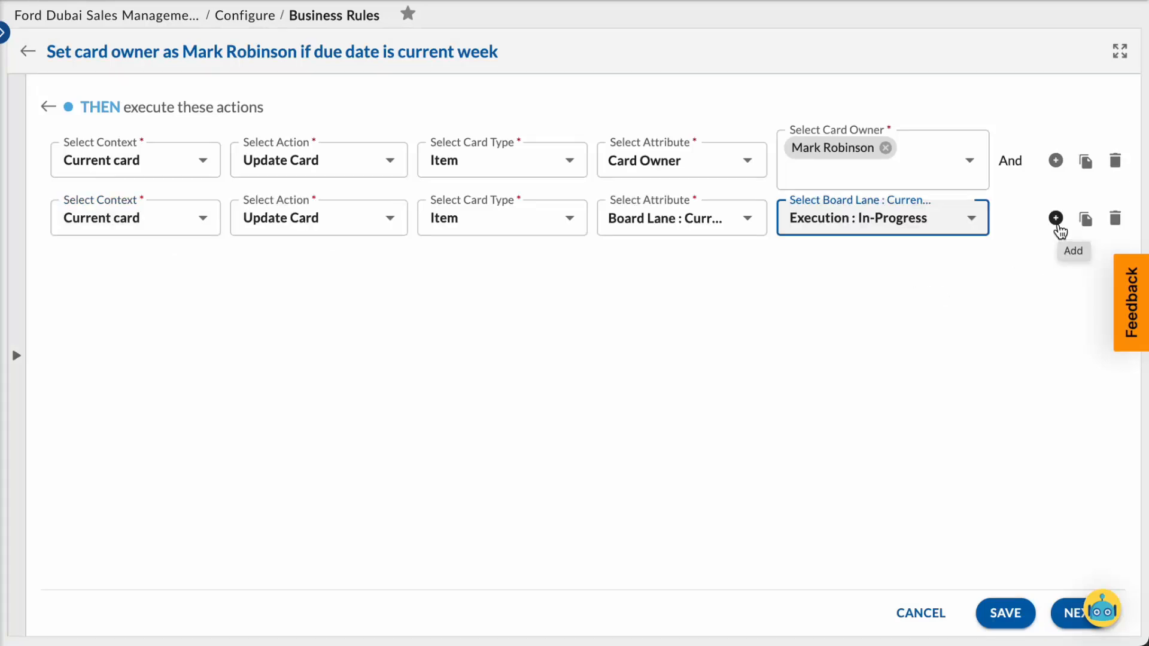
{"action": "left_click", "coordinate": [1058, 446]}
{"action": "left_click", "coordinate": [1071, 613]}
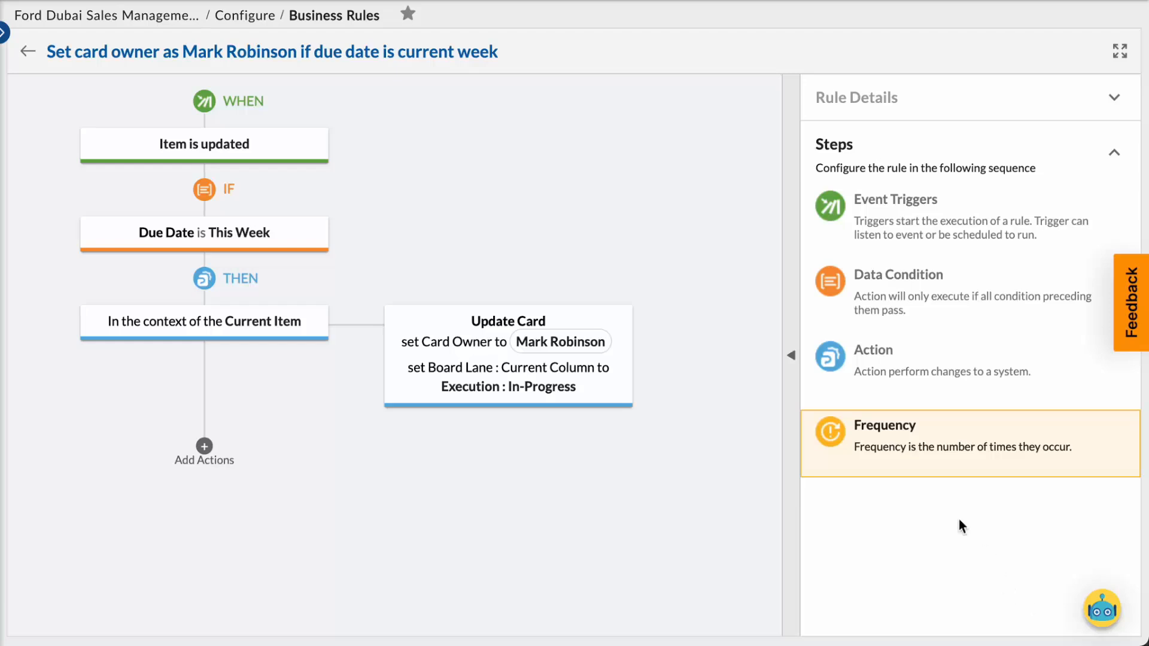
Set the rule's frequency to daily recurrence on every weekday and save the rule.
{"action": "left_click", "coordinate": [867, 428]}
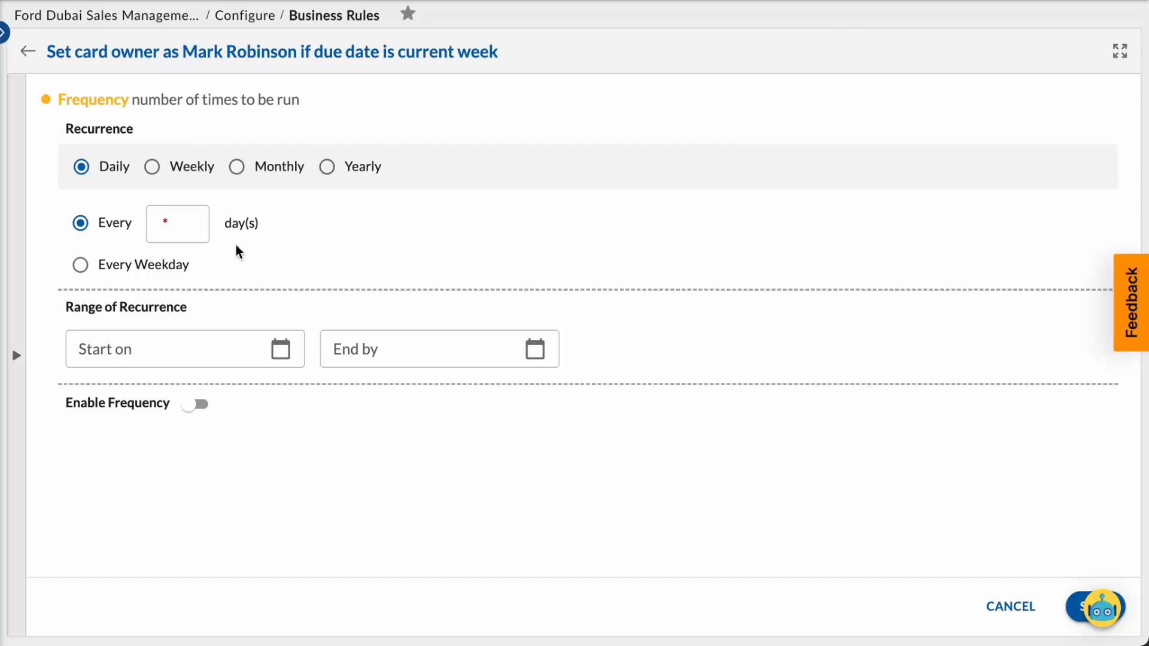
{"action": "left_click", "coordinate": [82, 268]}
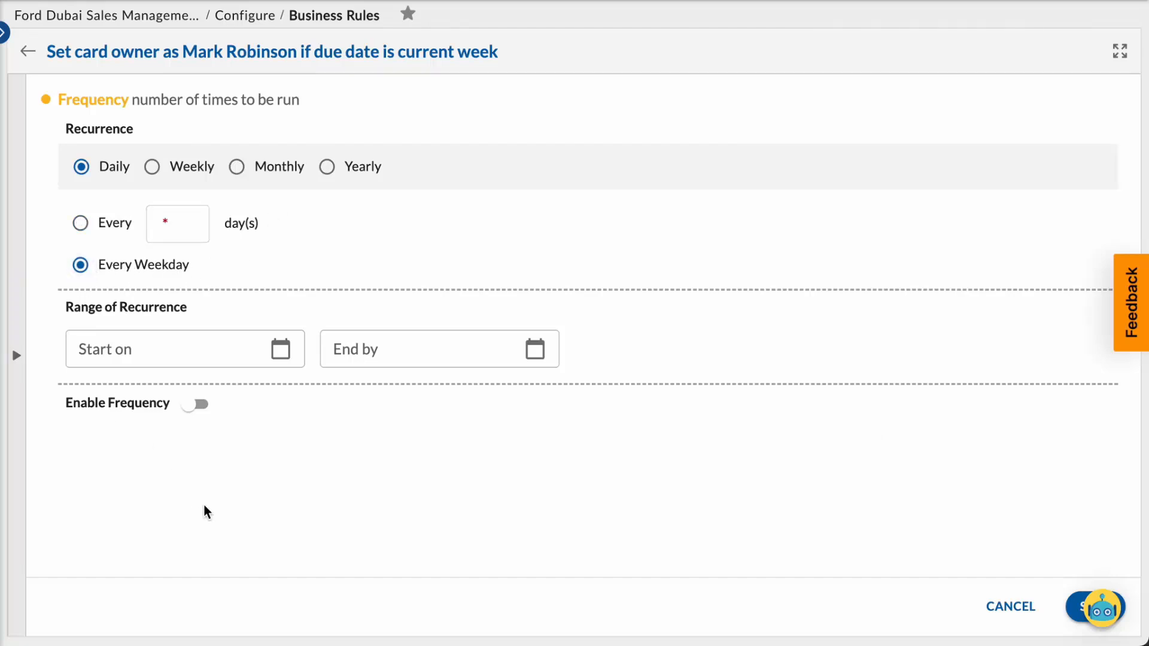
{"action": "left_click", "coordinate": [1081, 611]}
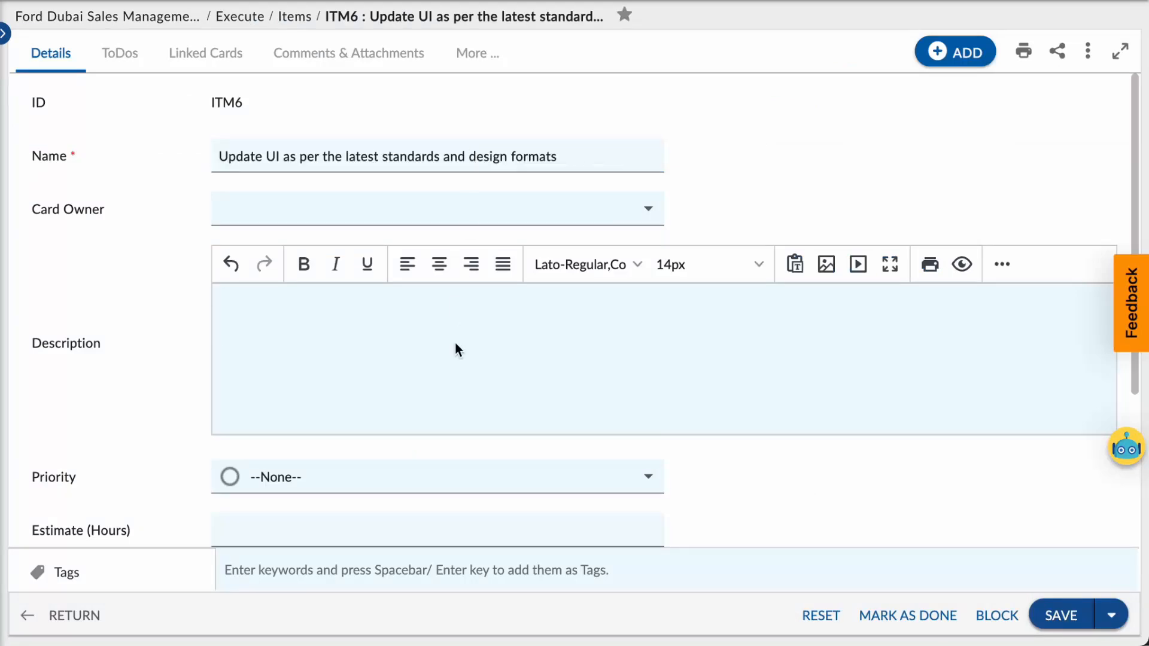
Fill item ITM6's description with "Update UI as per the latest standards and design formats", set its due date to 31-Mar-2023, save and check its board column.
{"action": "type", "text": "Update UI as per the latest standards and design formats"}
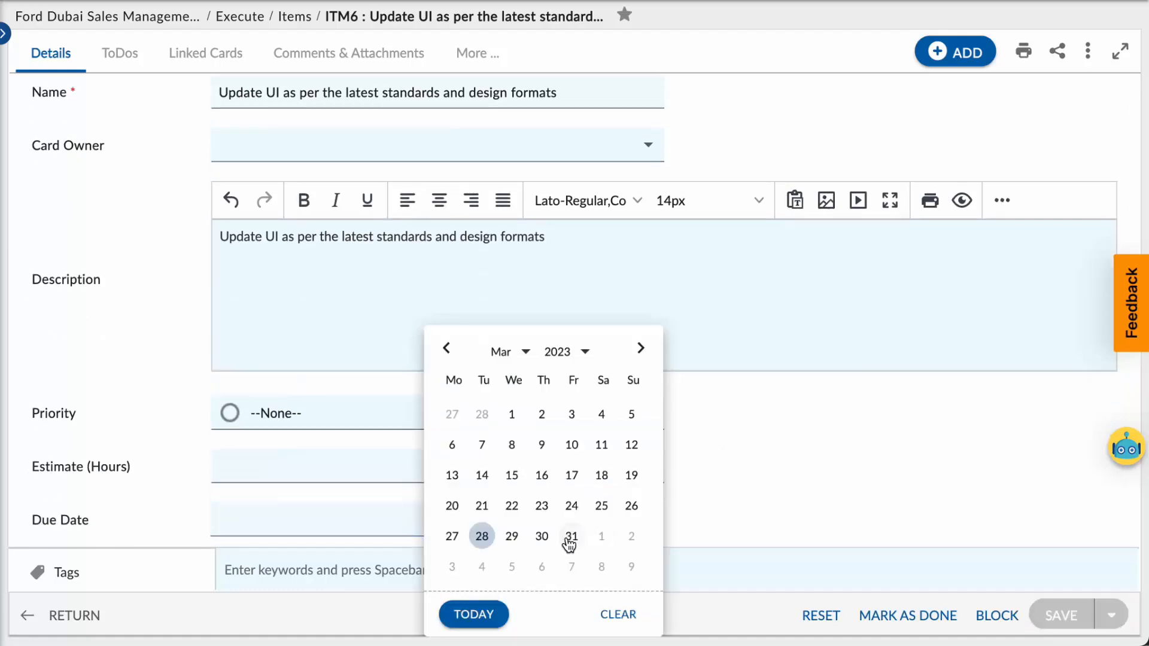
{"action": "left_click", "coordinate": [567, 538]}
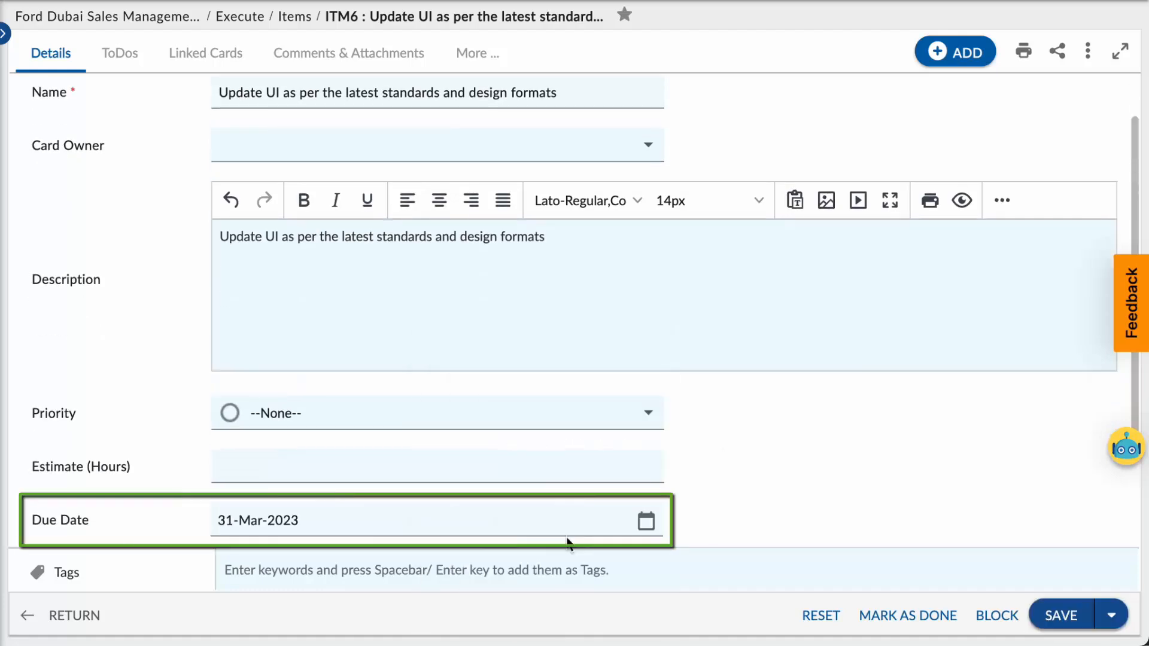
{"action": "left_click", "coordinate": [1062, 616]}
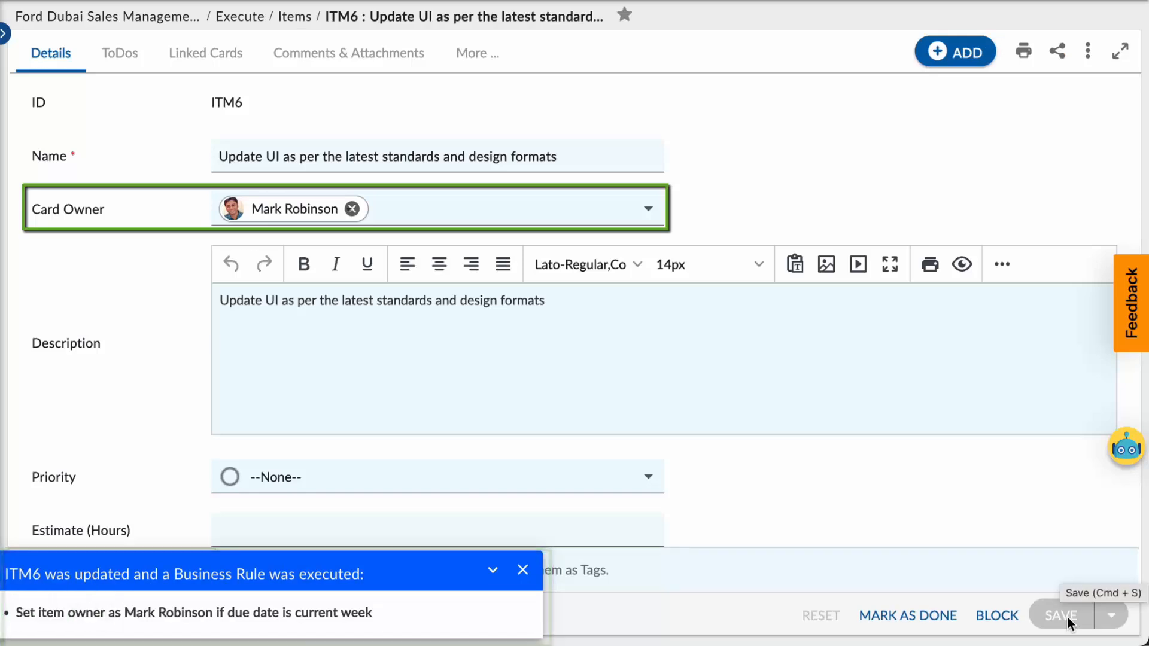
{"action": "scroll", "coordinate": [730, 511], "scroll_direction": "down", "scroll_amount": 4}
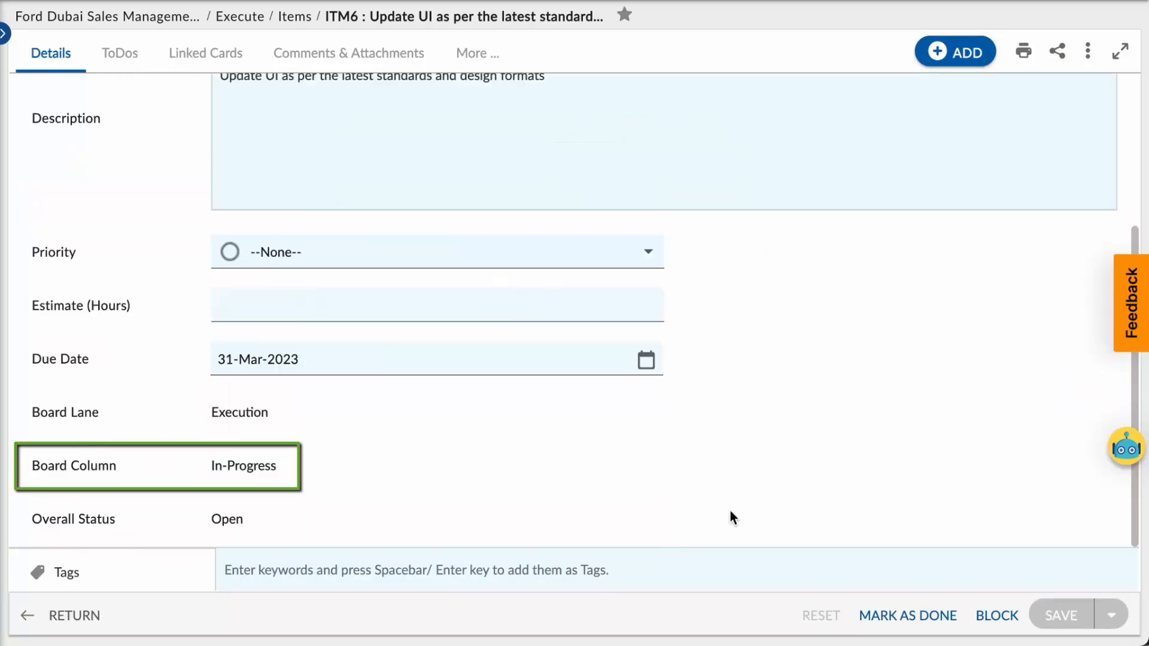